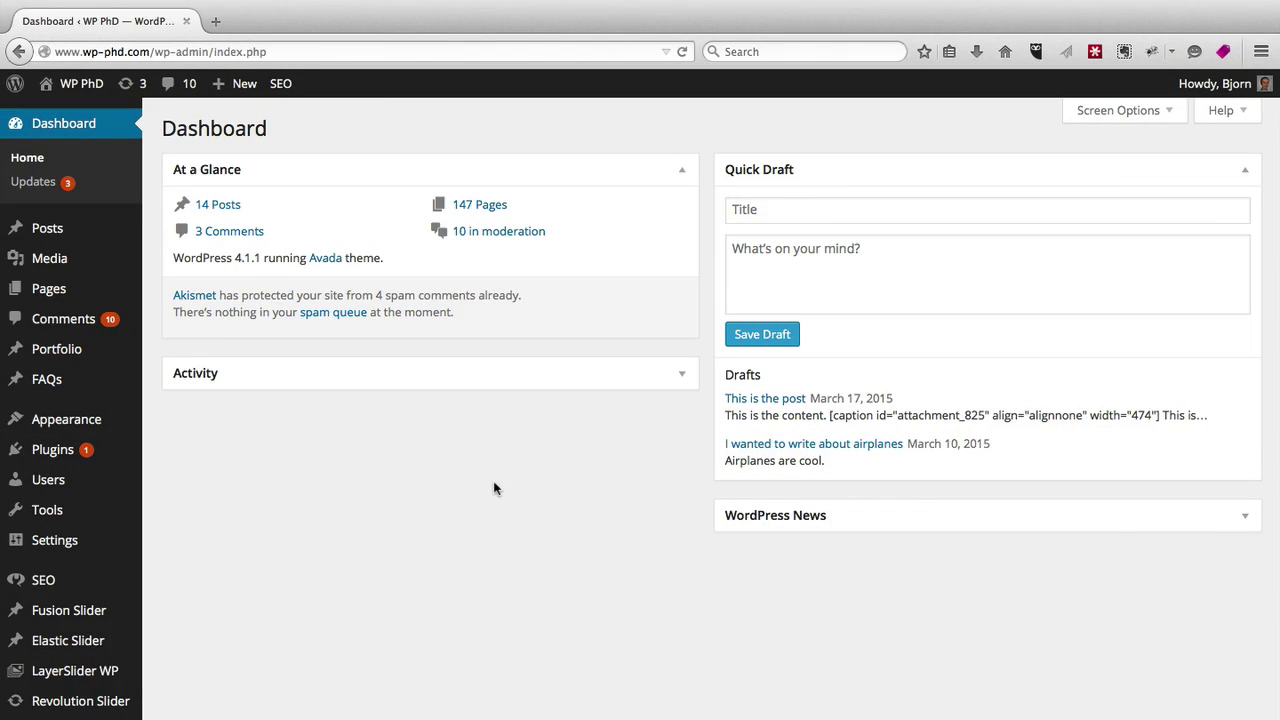
Open the list of all users and edit the profile of the administrator who has 14 posts
{"action": "mouse_move", "coordinate": [46, 488]}
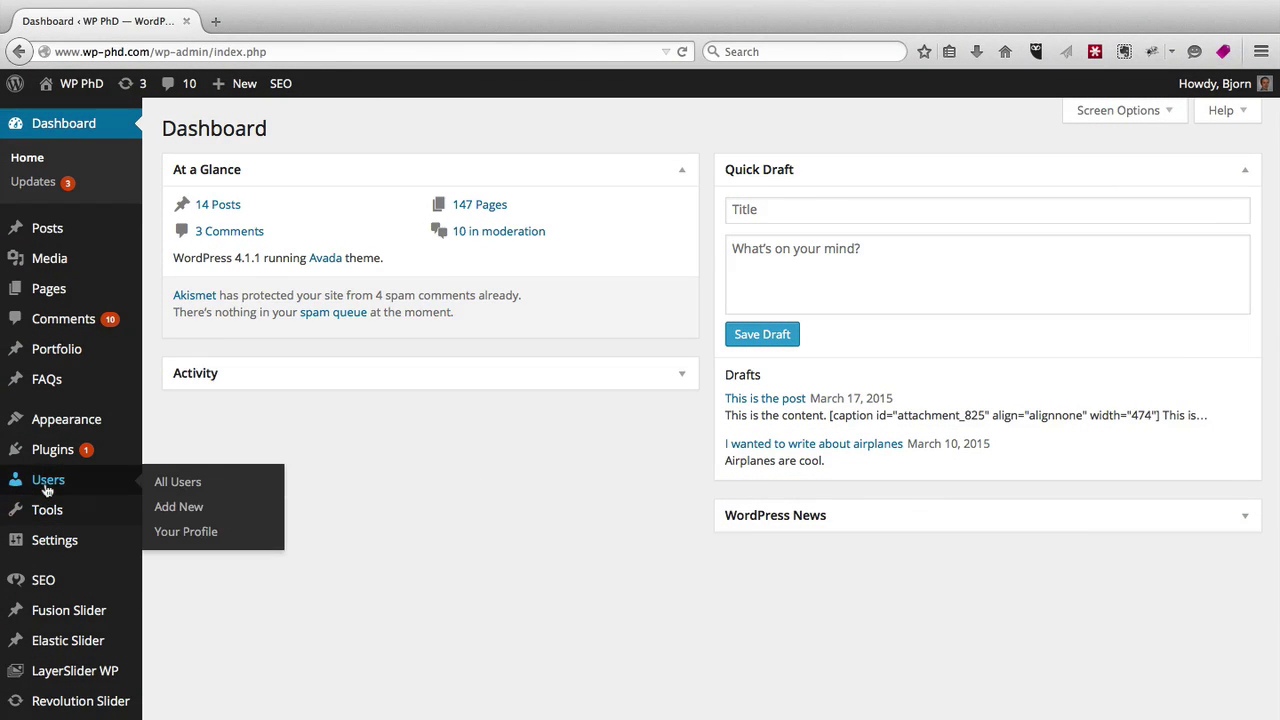
{"action": "left_click", "coordinate": [199, 493]}
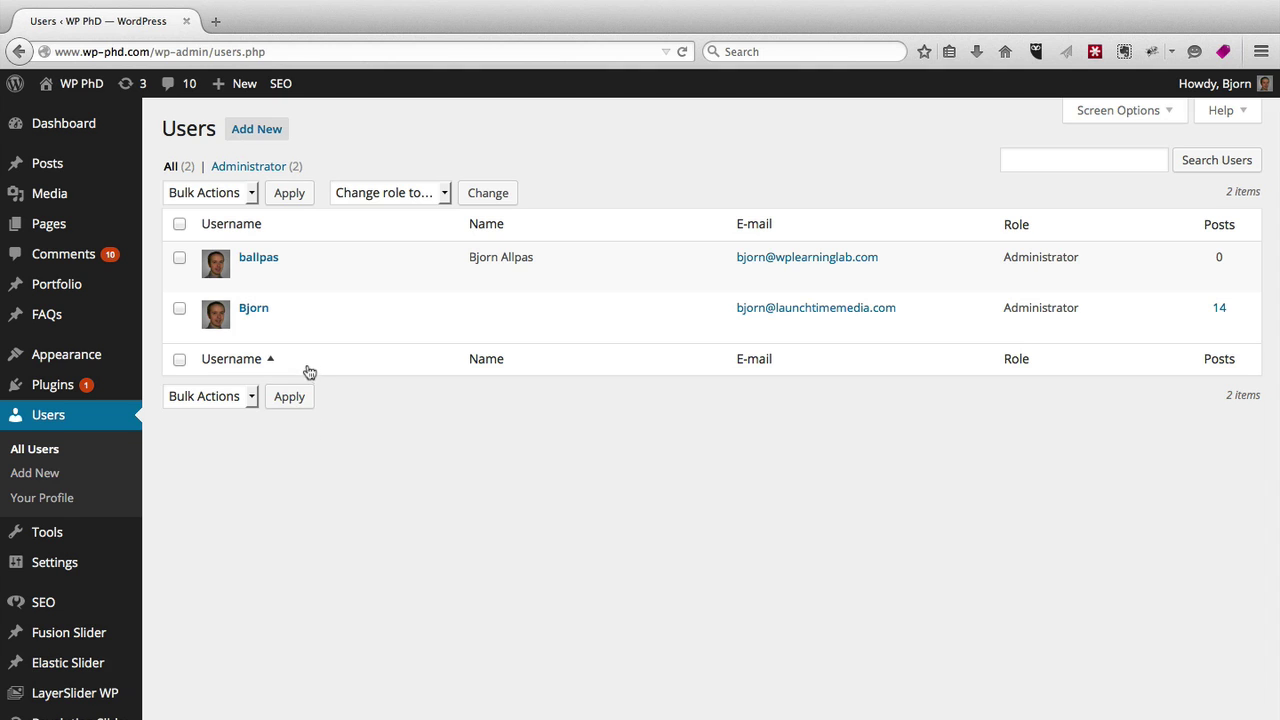
{"action": "mouse_move", "coordinate": [323, 340]}
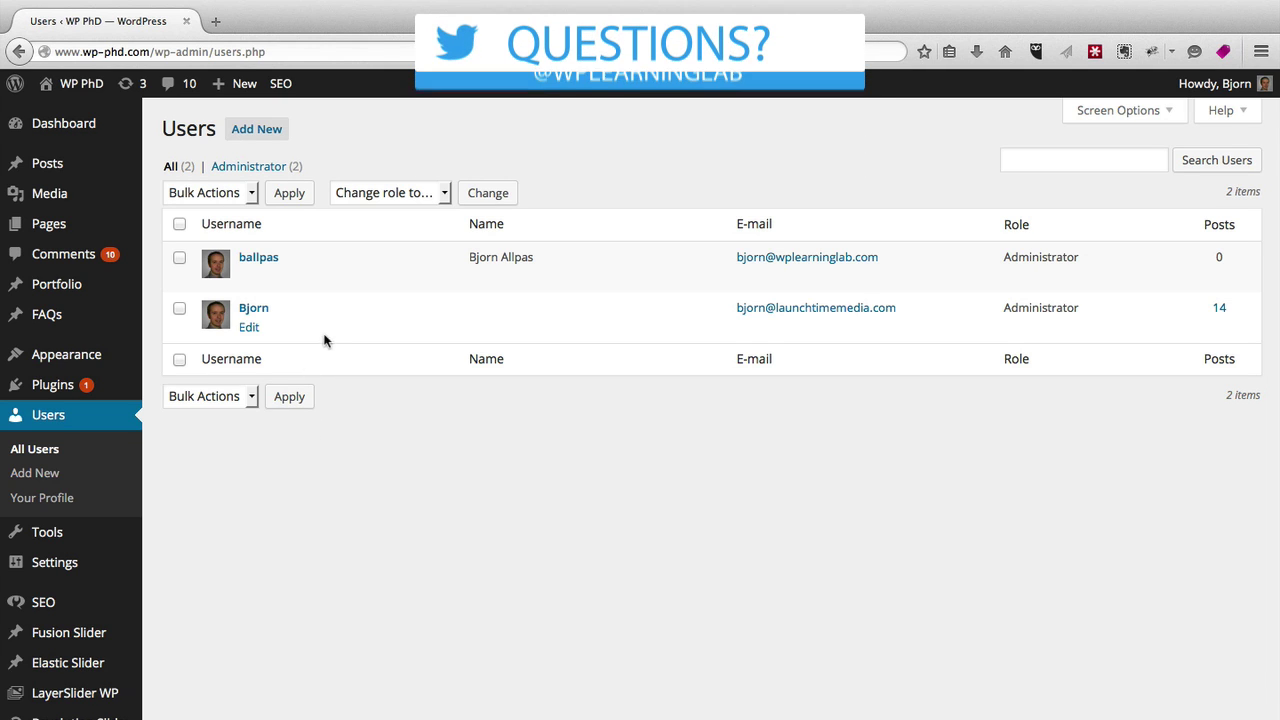
{"action": "left_click", "coordinate": [249, 329]}
{"action": "scroll", "coordinate": [298, 342], "scroll_direction": "down", "scroll_amount": 1}
{"action": "scroll", "coordinate": [298, 342], "scroll_direction": "up", "scroll_amount": 1}
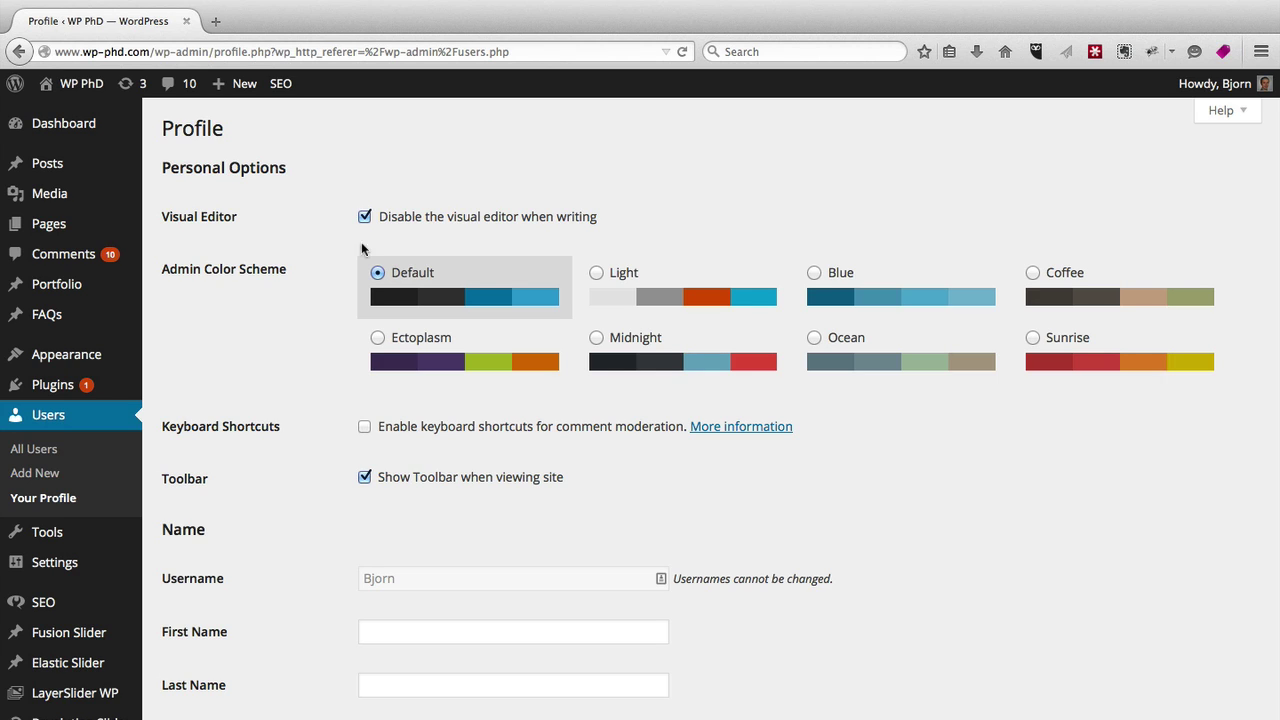
Preview the Light, Blue, Sunrise, Ocean, Midnight and Ectoplasm admin color schemes and return to Default
{"action": "left_click", "coordinate": [701, 284]}
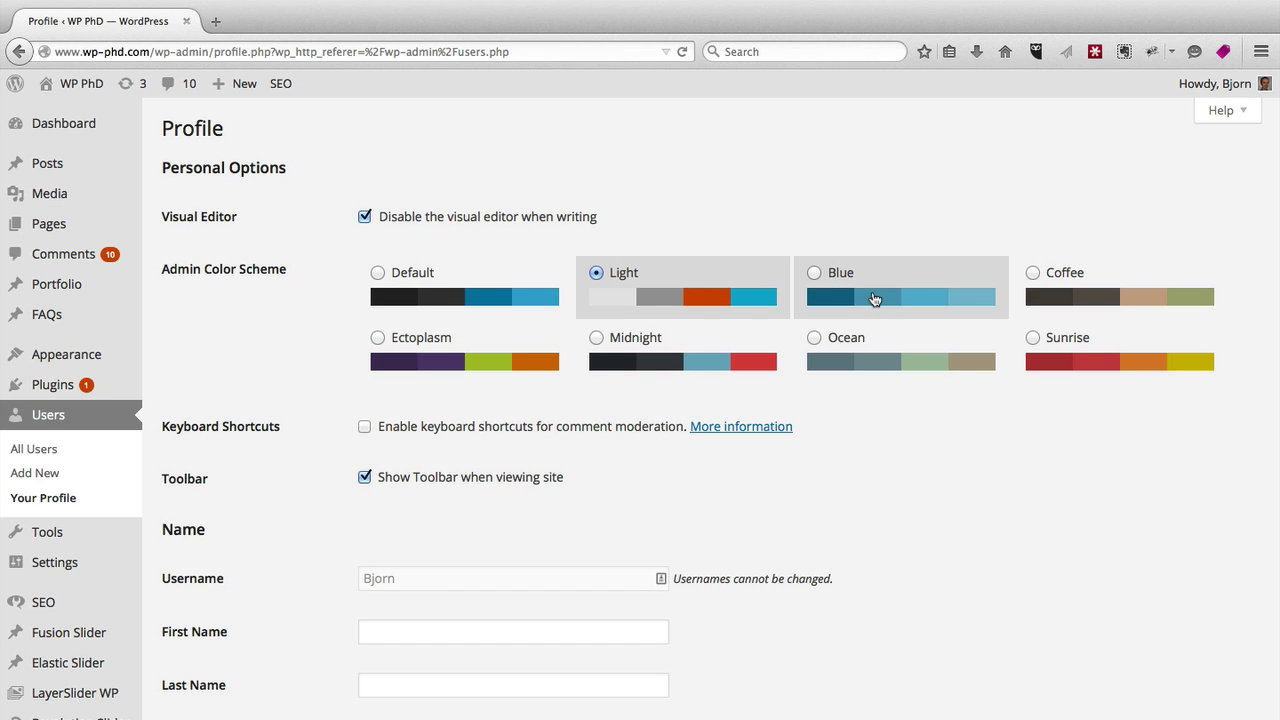
{"action": "left_click", "coordinate": [870, 298]}
{"action": "left_click", "coordinate": [1103, 351]}
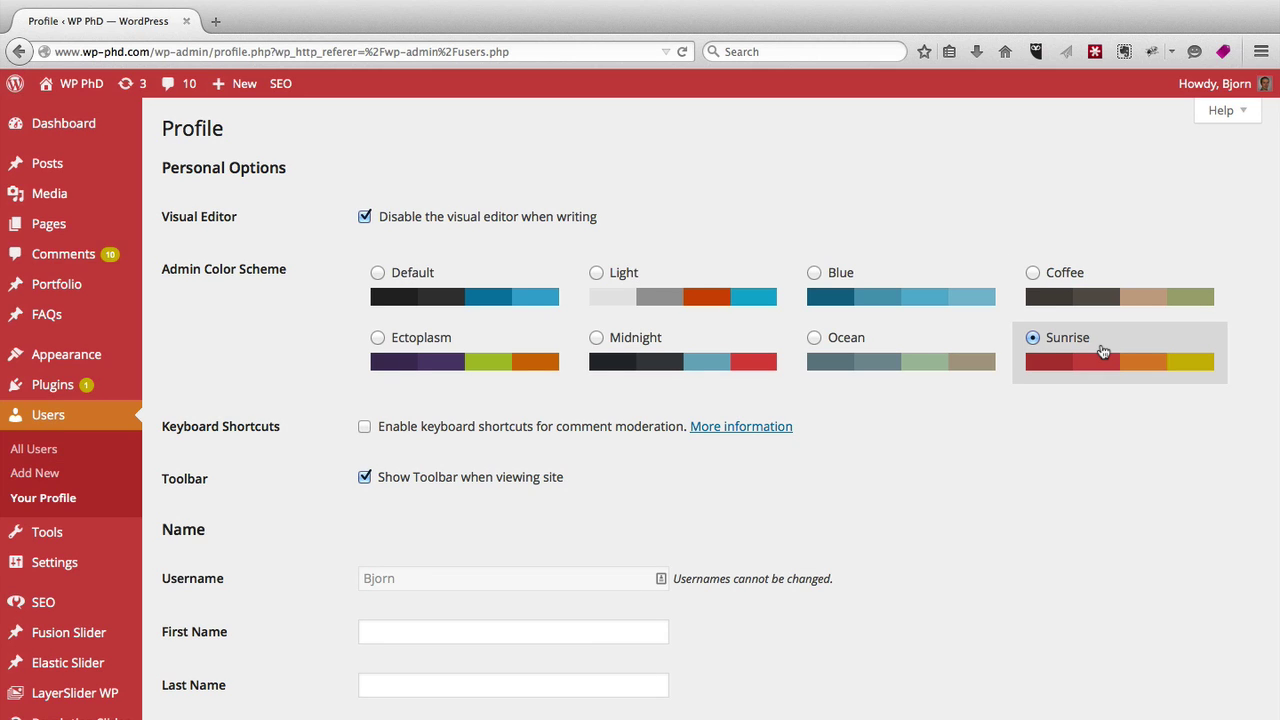
{"action": "left_click", "coordinate": [868, 346]}
{"action": "left_click", "coordinate": [642, 347]}
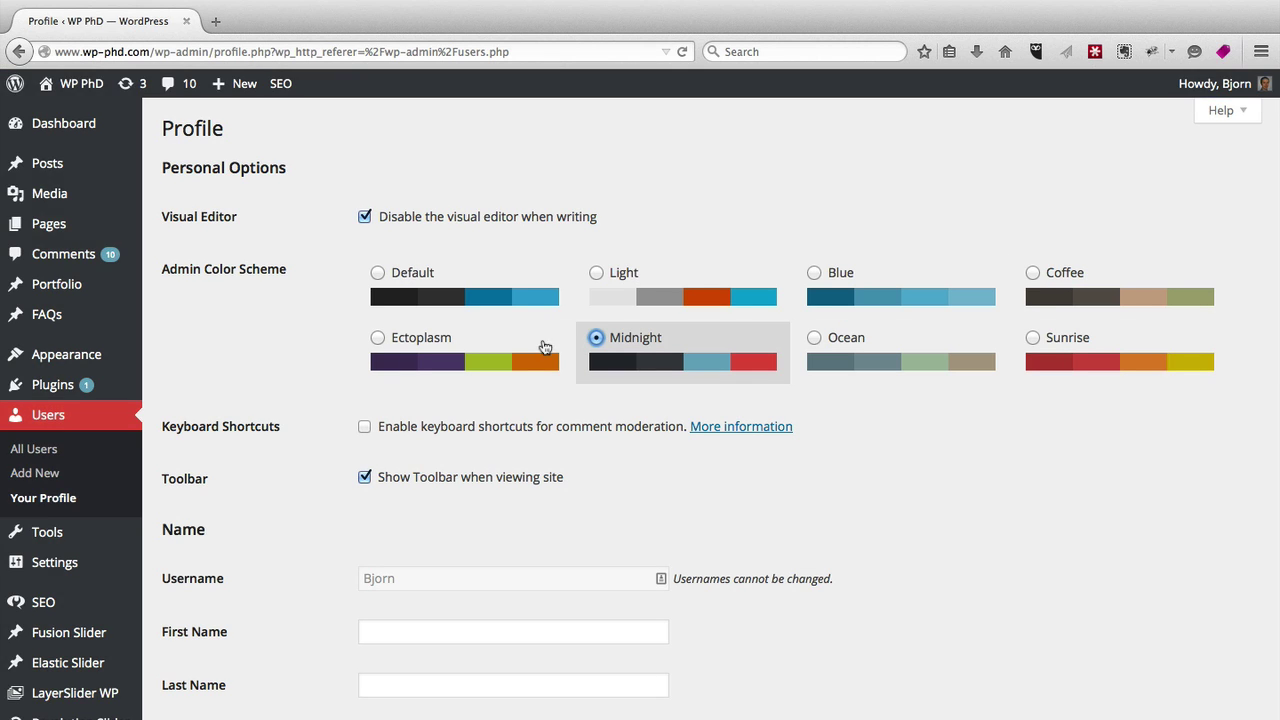
{"action": "left_click", "coordinate": [466, 346]}
{"action": "left_click", "coordinate": [408, 281]}
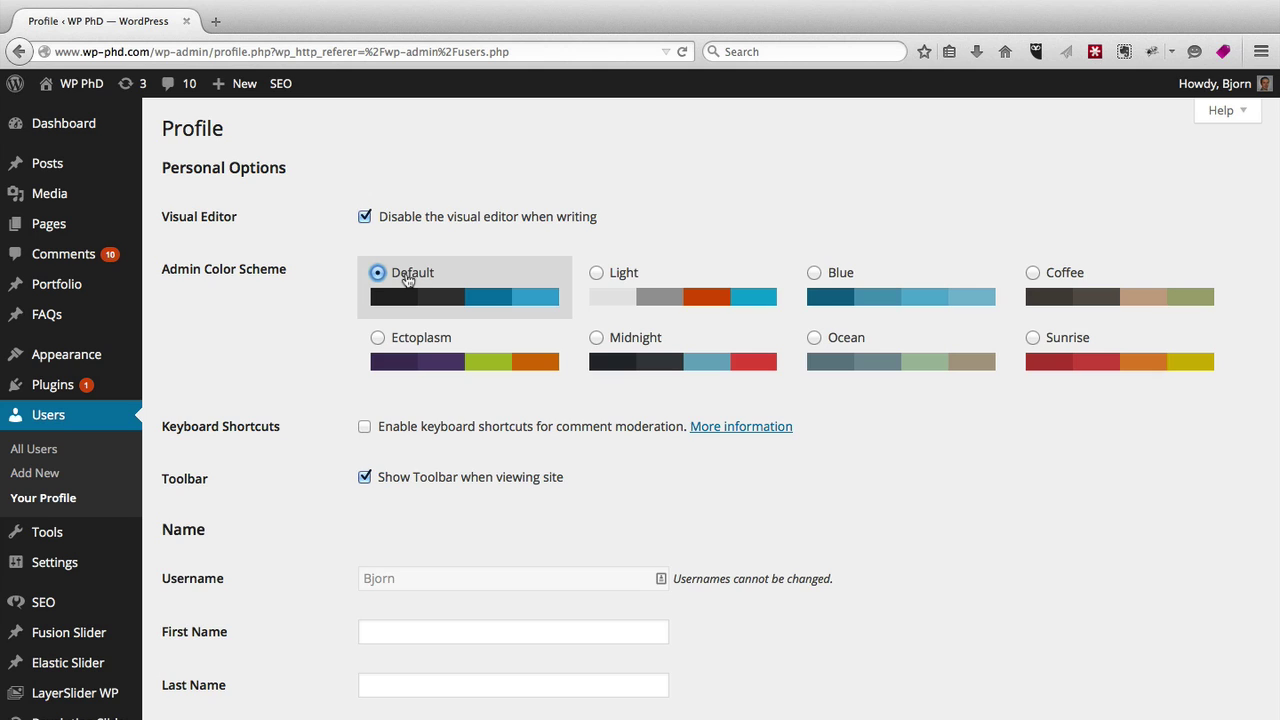
Review the toolbar and name settings and check the choices for the publicly displayed name
{"action": "scroll", "coordinate": [330, 291], "scroll_direction": "down", "scroll_amount": 2}
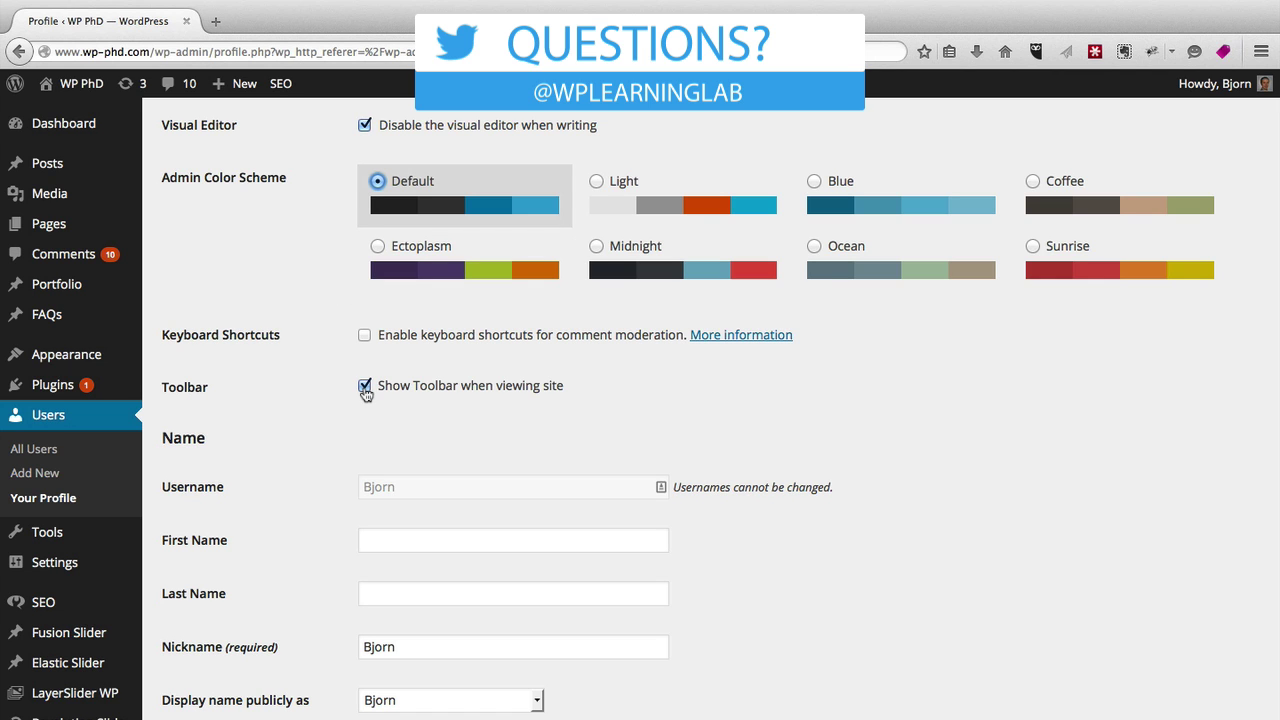
{"action": "scroll", "coordinate": [306, 403], "scroll_direction": "down", "scroll_amount": 3}
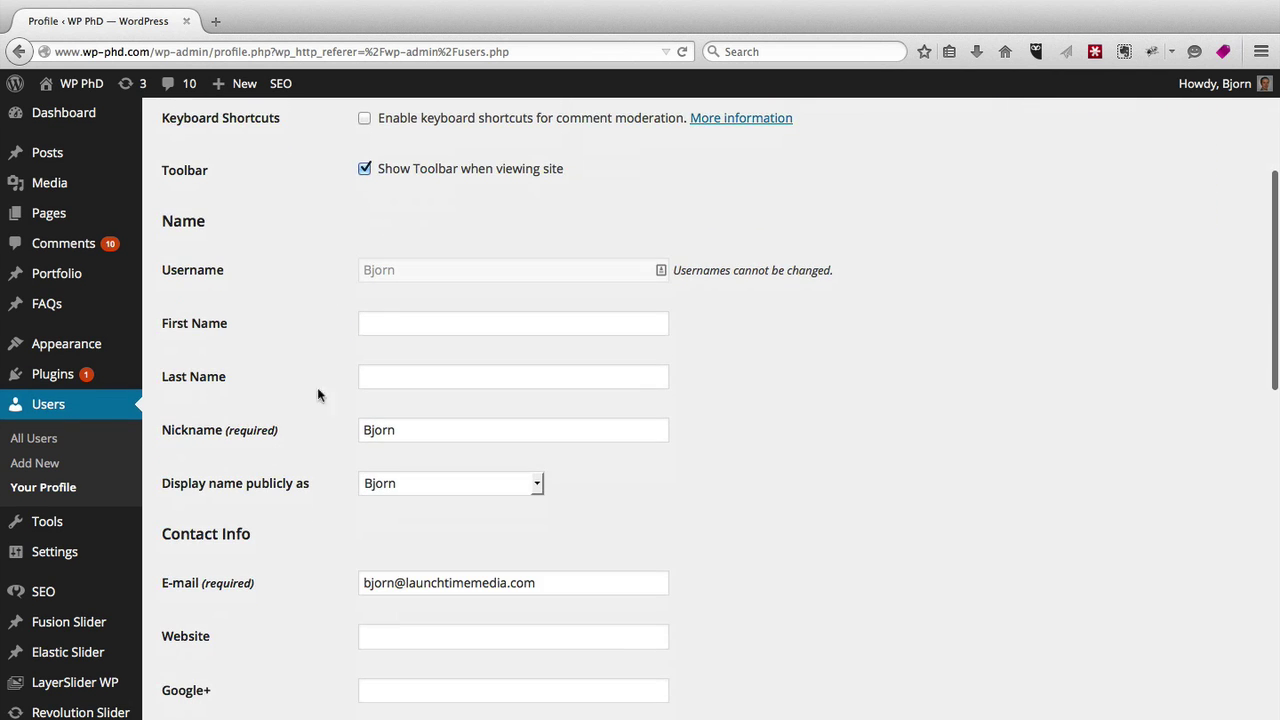
{"action": "scroll", "coordinate": [334, 418], "scroll_direction": "down", "scroll_amount": 2}
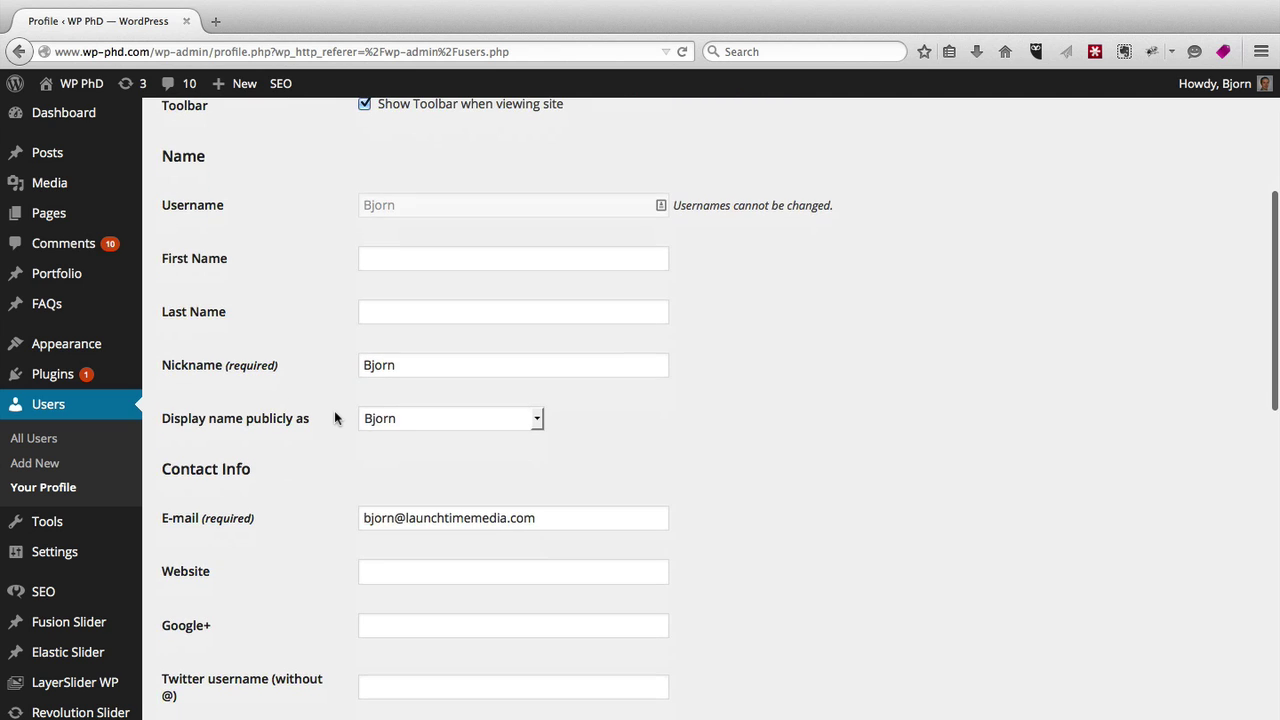
{"action": "left_click", "coordinate": [438, 423]}
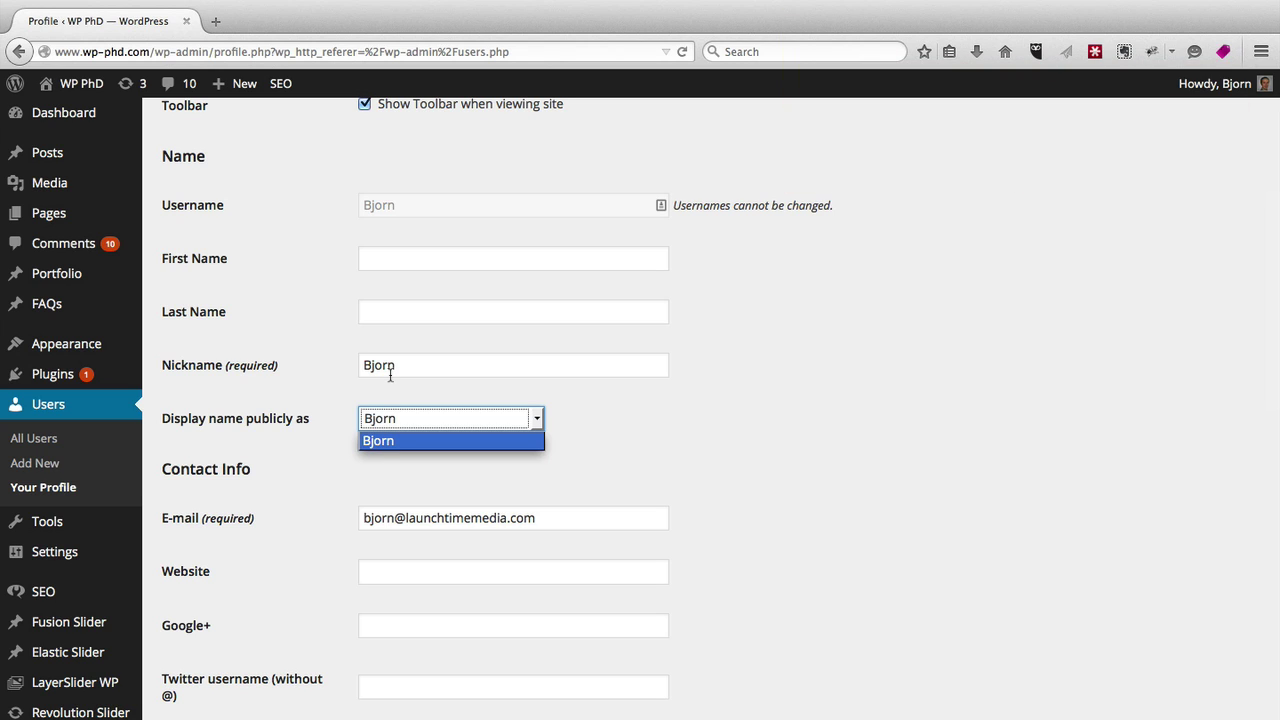
{"action": "left_click", "coordinate": [417, 260]}
Fill in the profile's first name and last name, and check the resulting public display name choices
{"action": "left_click", "coordinate": [417, 260]}
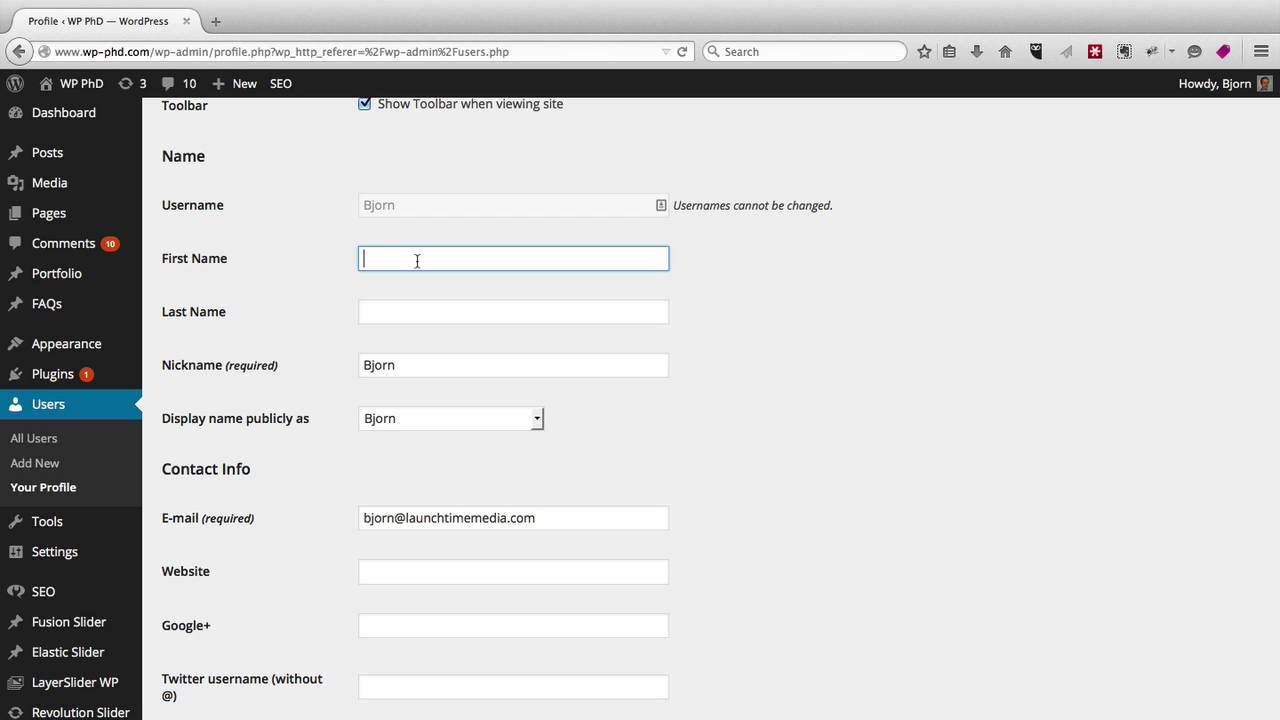
{"action": "type", "text": "Bob"}
{"action": "key", "text": "Tab"}
{"action": "type", "text": "Smith"}
{"action": "key", "text": "Tab"}
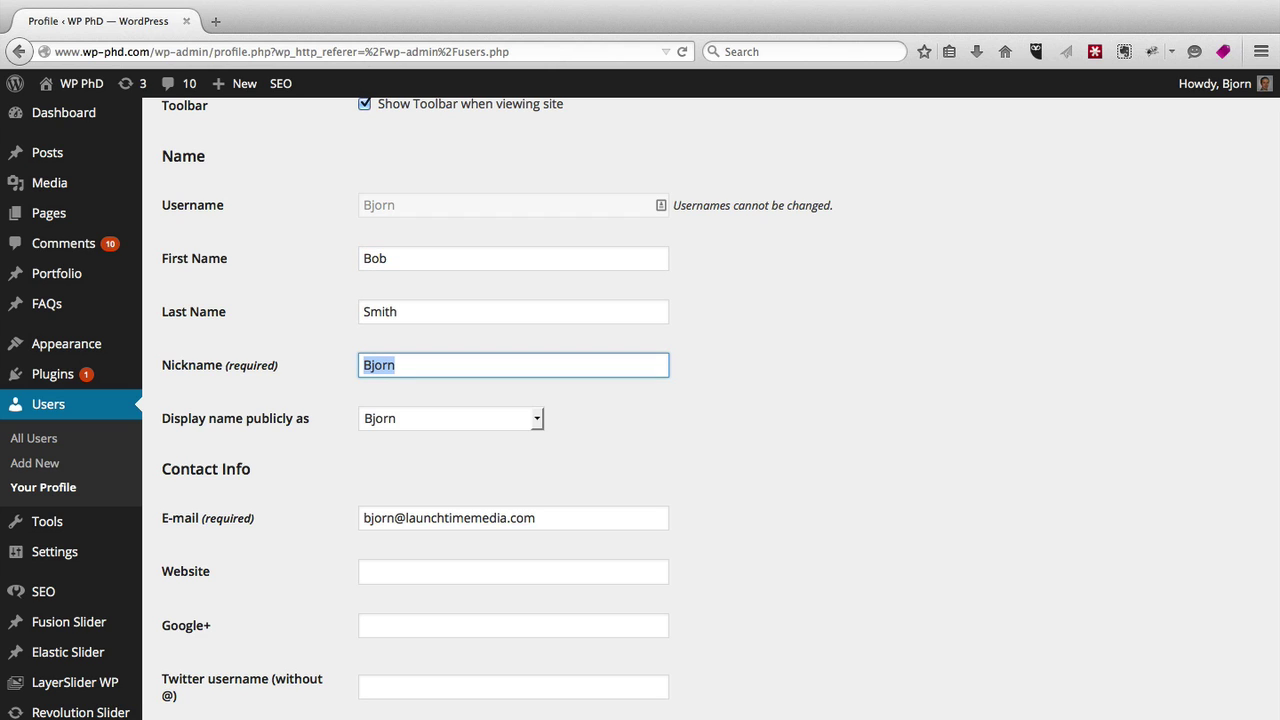
{"action": "left_click", "coordinate": [407, 422]}
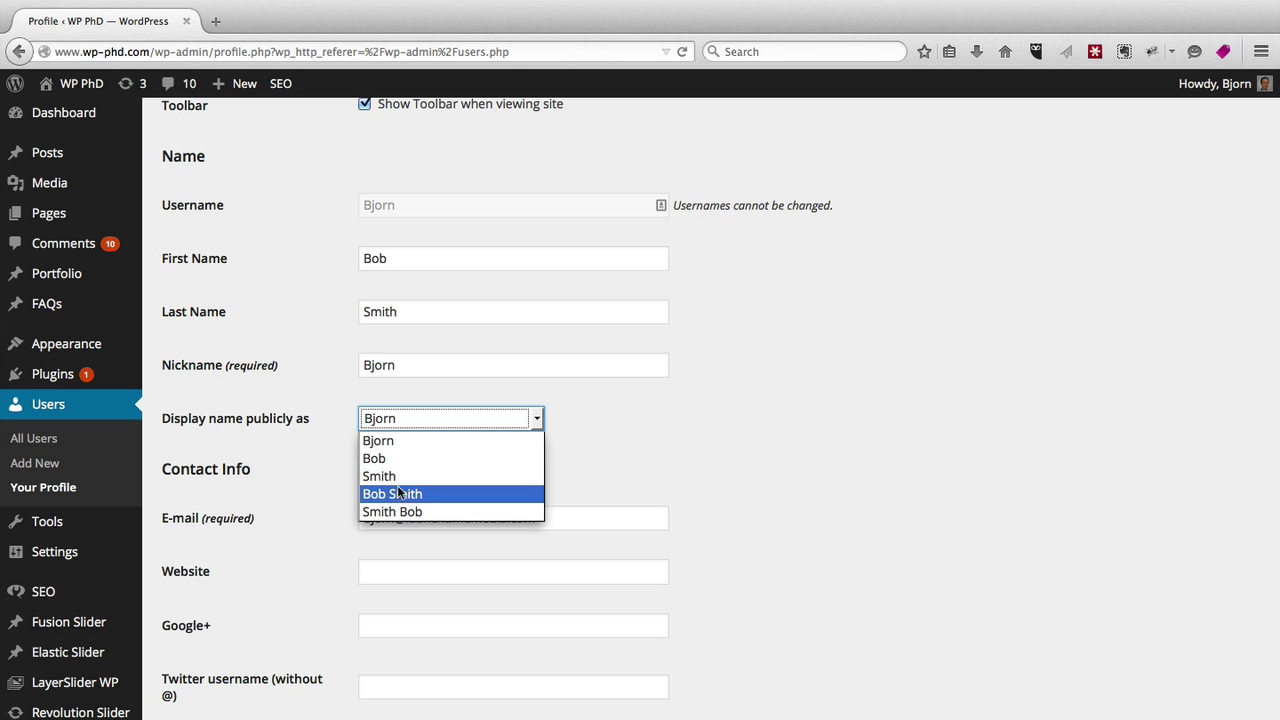
Replace the first name with its longer form and check the public display name choices again
{"action": "left_click", "coordinate": [379, 261]}
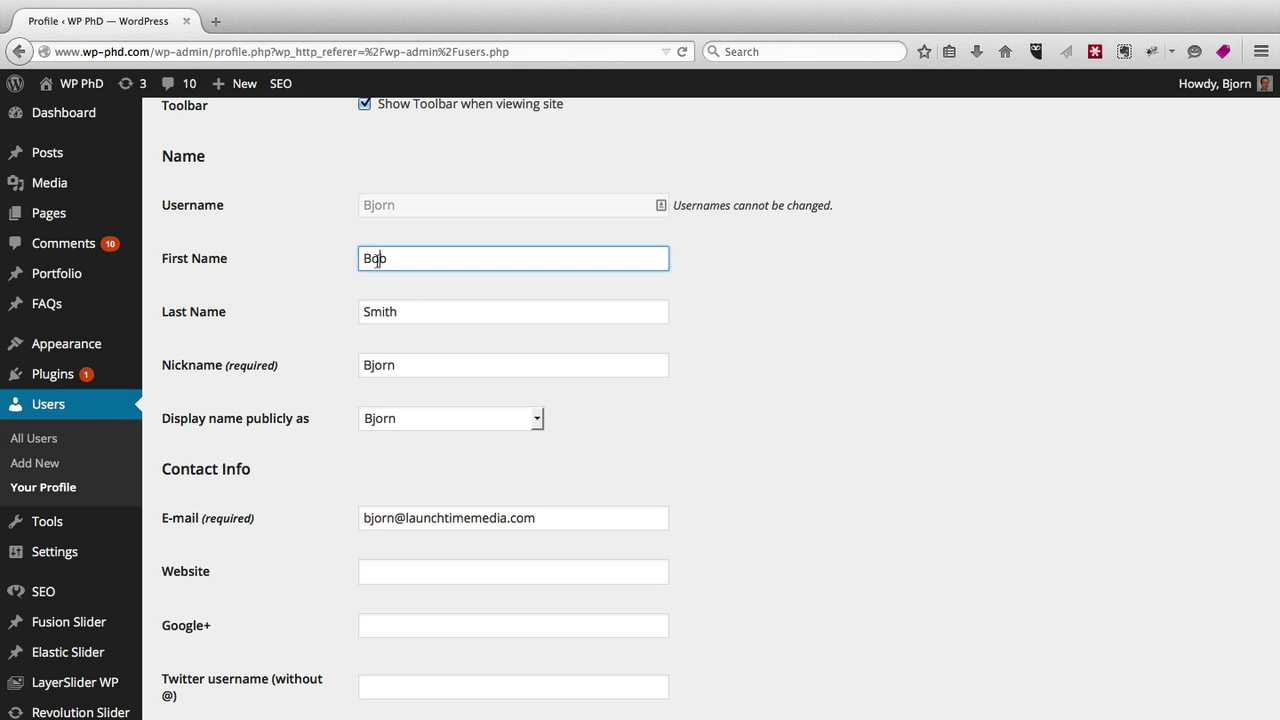
{"action": "double_click", "coordinate": [379, 261]}
{"action": "type", "text": "Robert"}
{"action": "key", "text": "Tab"}
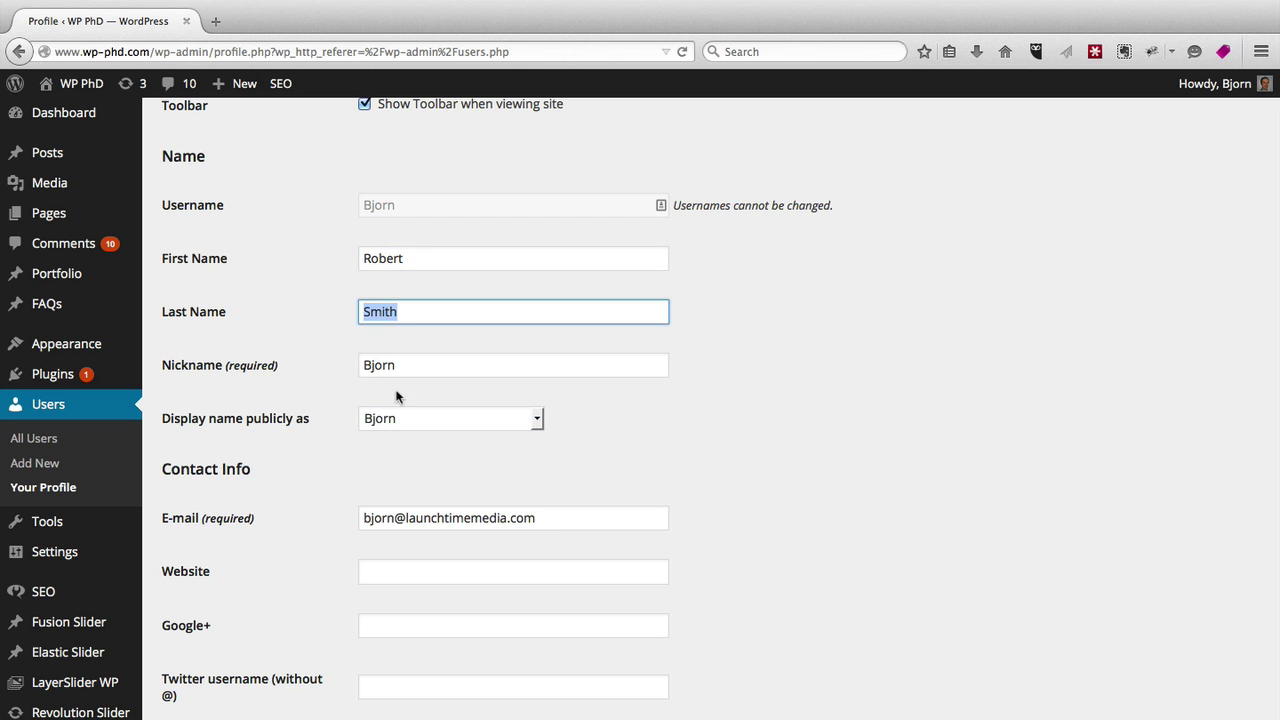
{"action": "left_click", "coordinate": [398, 426]}
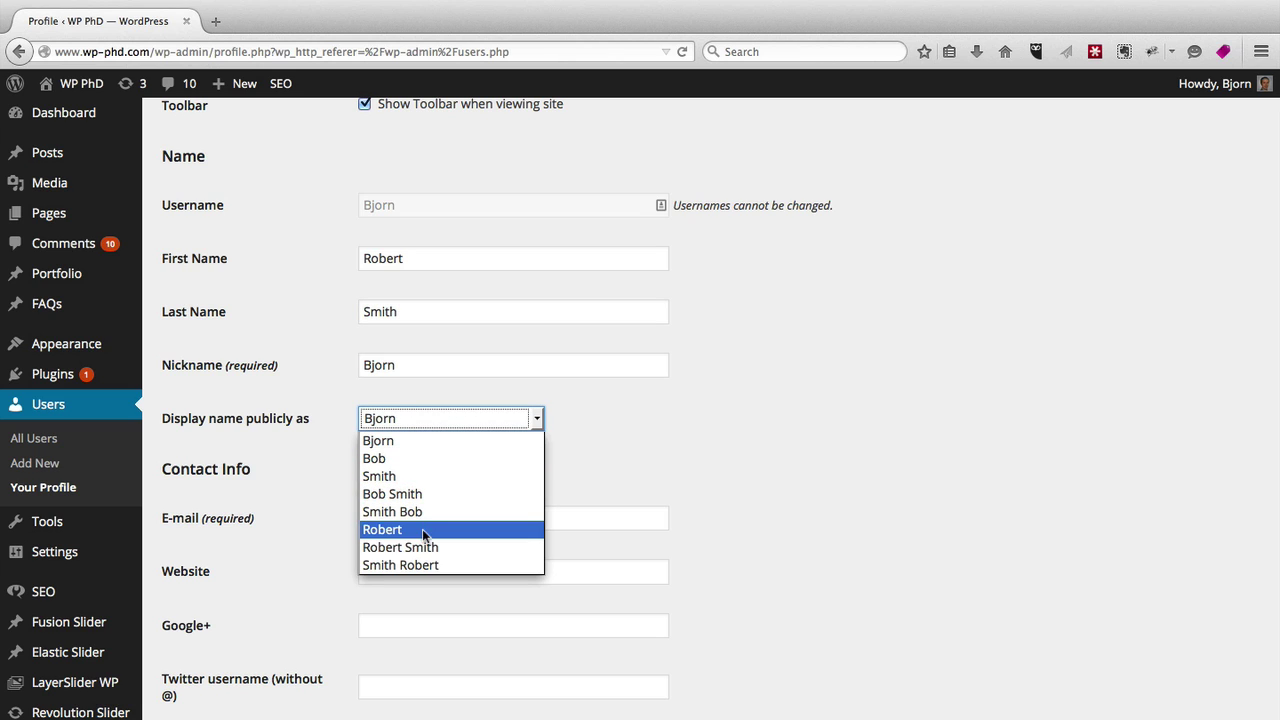
{"action": "left_click", "coordinate": [335, 547]}
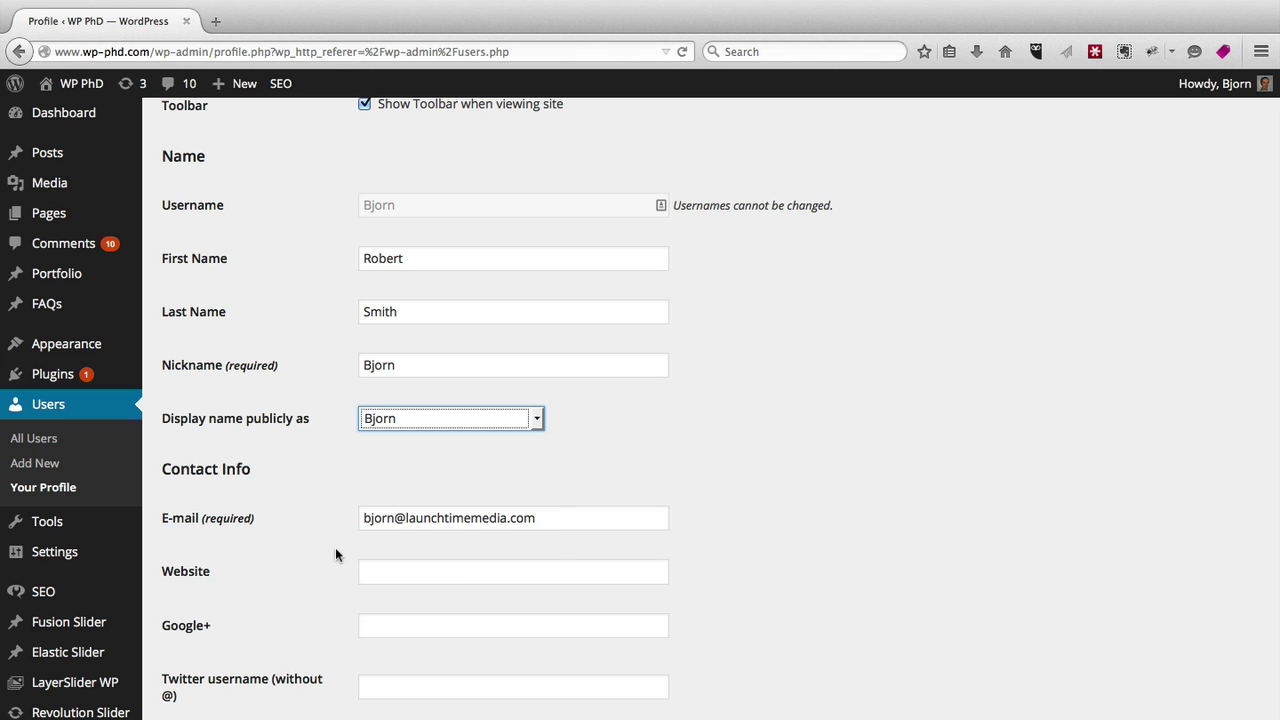
Examine the profile's contact info, social media, biographical info, new password and SEO fields
{"action": "scroll", "coordinate": [335, 547], "scroll_direction": "down", "scroll_amount": 5}
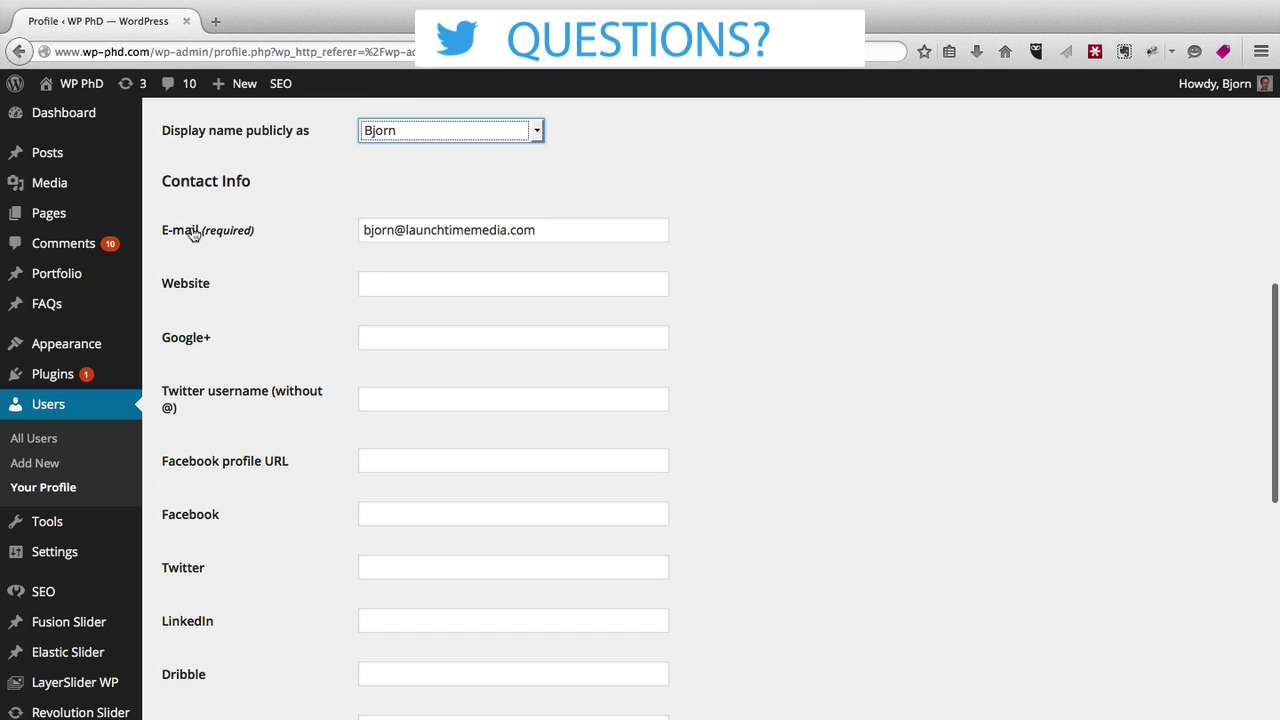
{"action": "scroll", "coordinate": [334, 303], "scroll_direction": "down", "scroll_amount": 2}
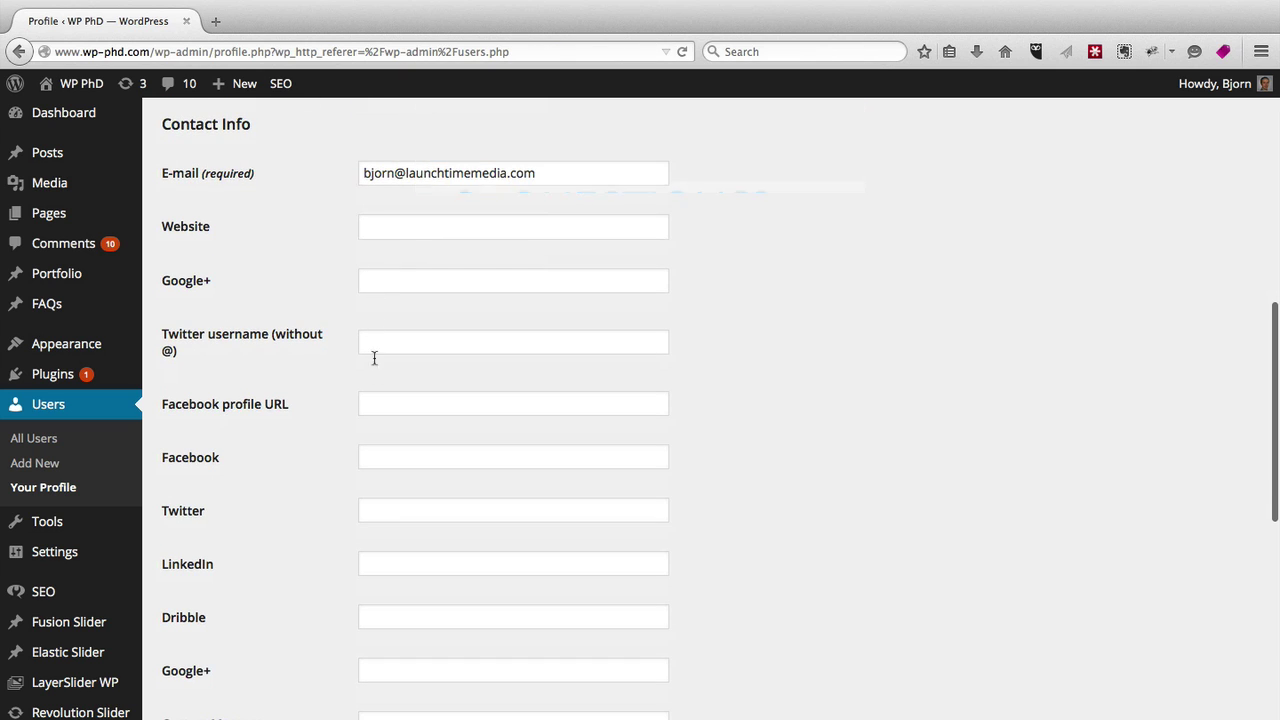
{"action": "scroll", "coordinate": [369, 450], "scroll_direction": "down", "scroll_amount": 5}
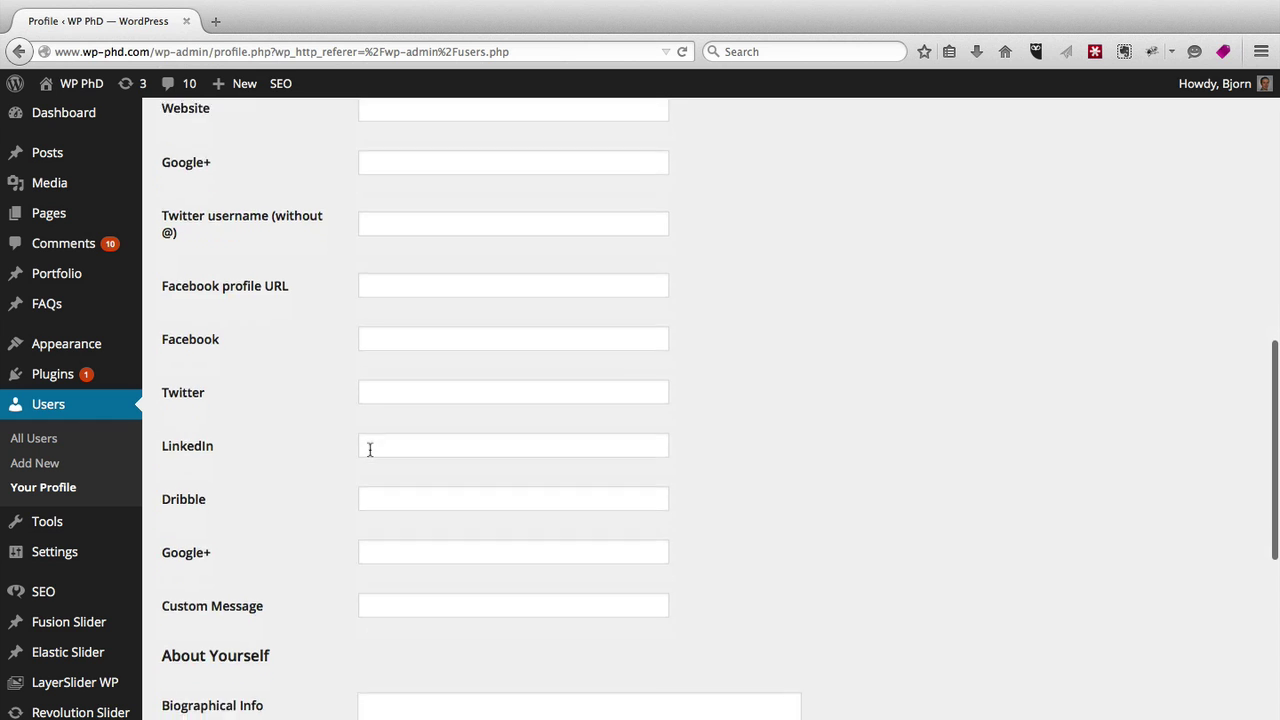
{"action": "scroll", "coordinate": [369, 450], "scroll_direction": "down", "scroll_amount": 3}
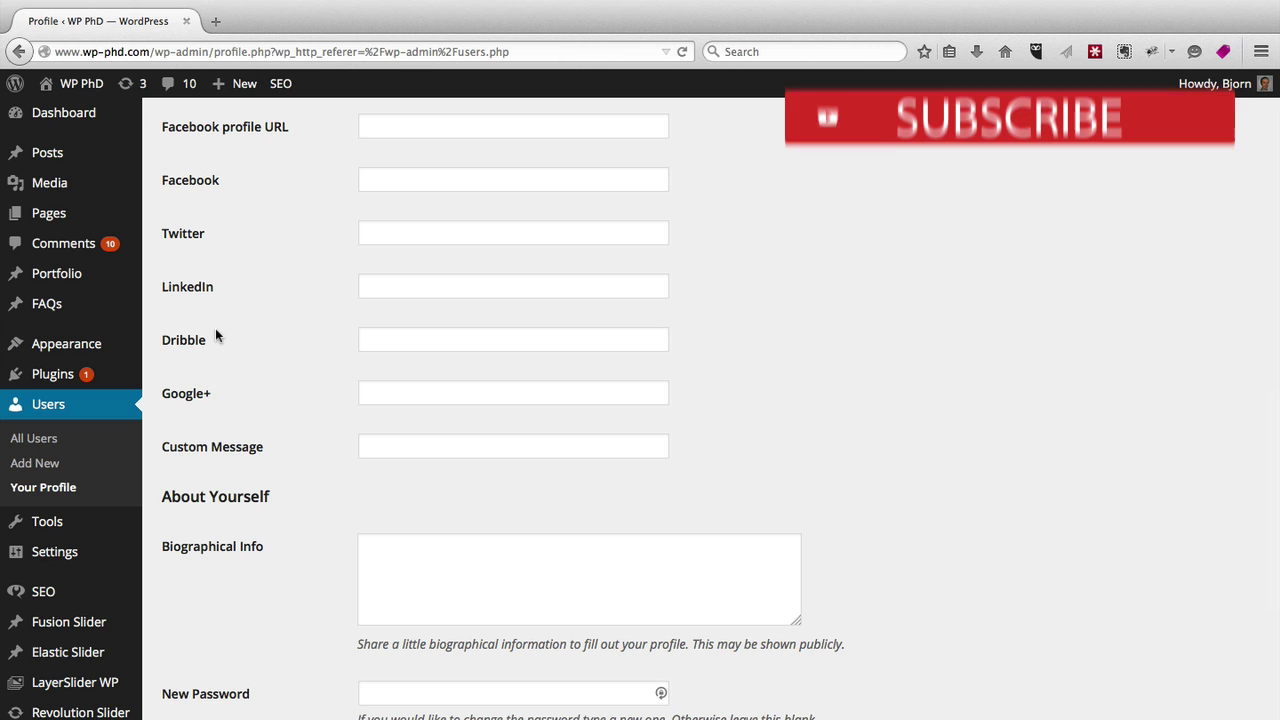
{"action": "scroll", "coordinate": [324, 402], "scroll_direction": "down", "scroll_amount": 1}
{"action": "scroll", "coordinate": [324, 402], "scroll_direction": "down", "scroll_amount": 4}
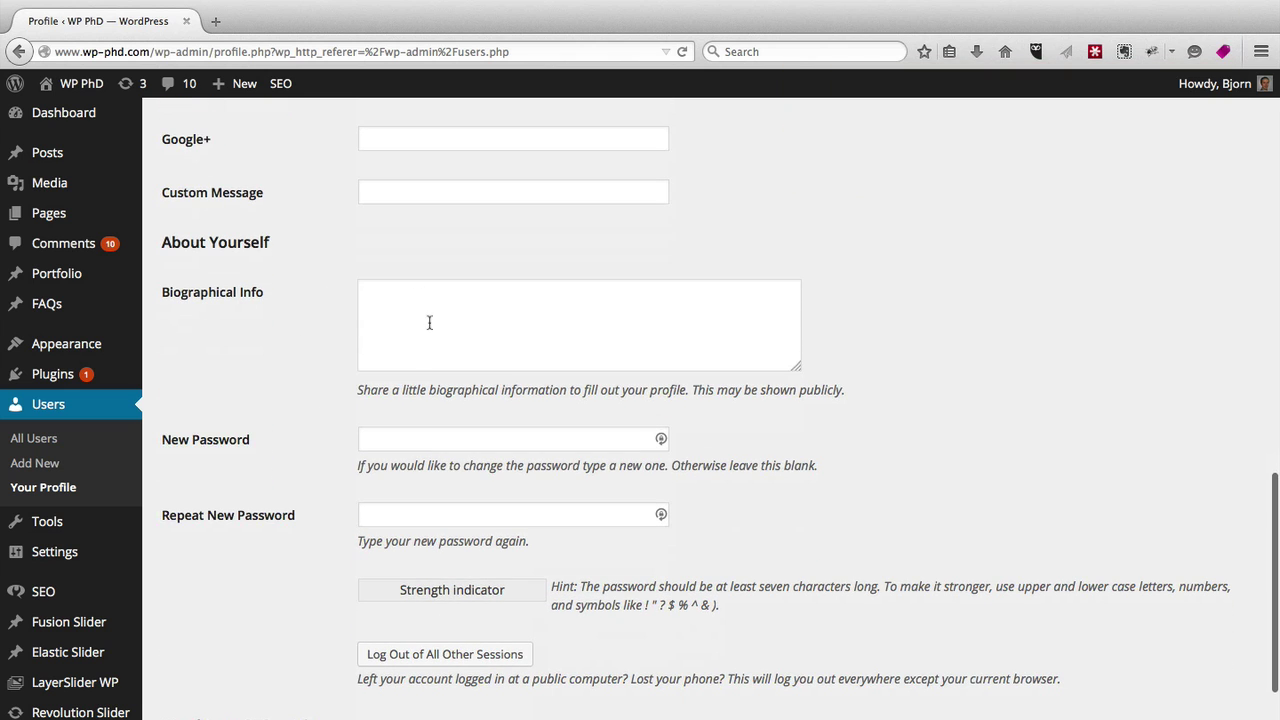
{"action": "scroll", "coordinate": [329, 390], "scroll_direction": "down", "scroll_amount": 2}
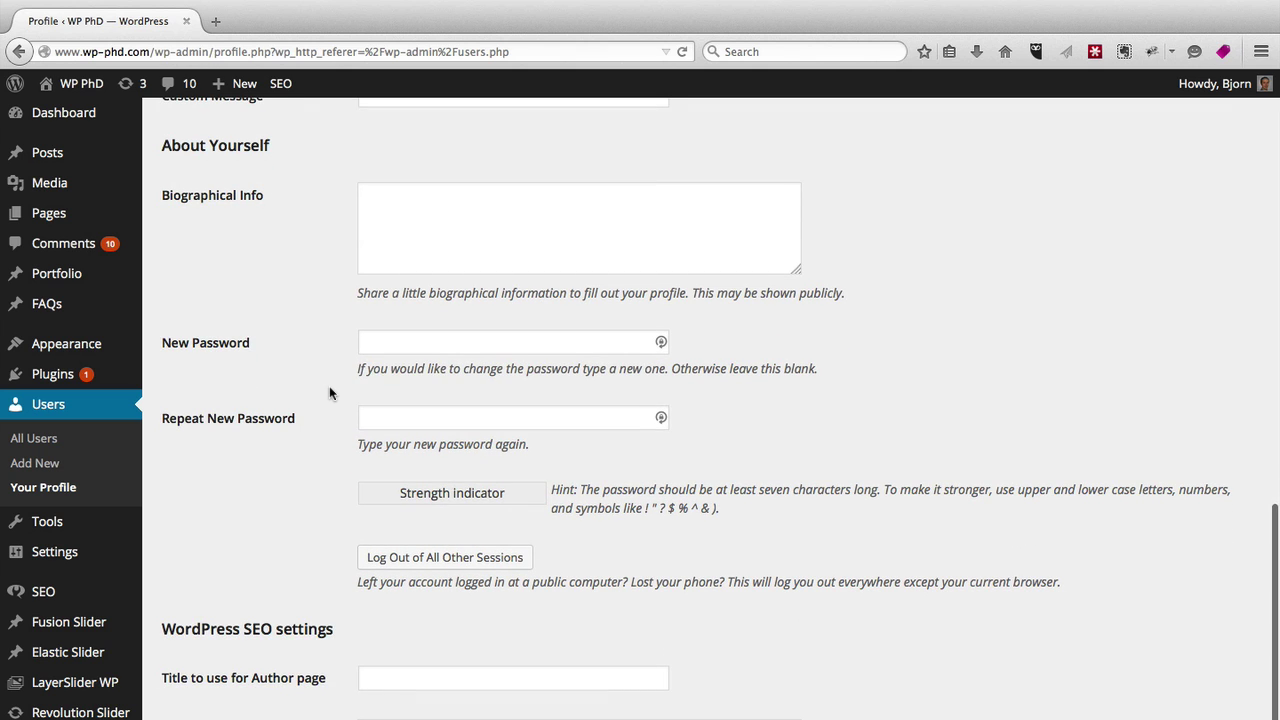
{"action": "scroll", "coordinate": [382, 403], "scroll_direction": "down", "scroll_amount": 5}
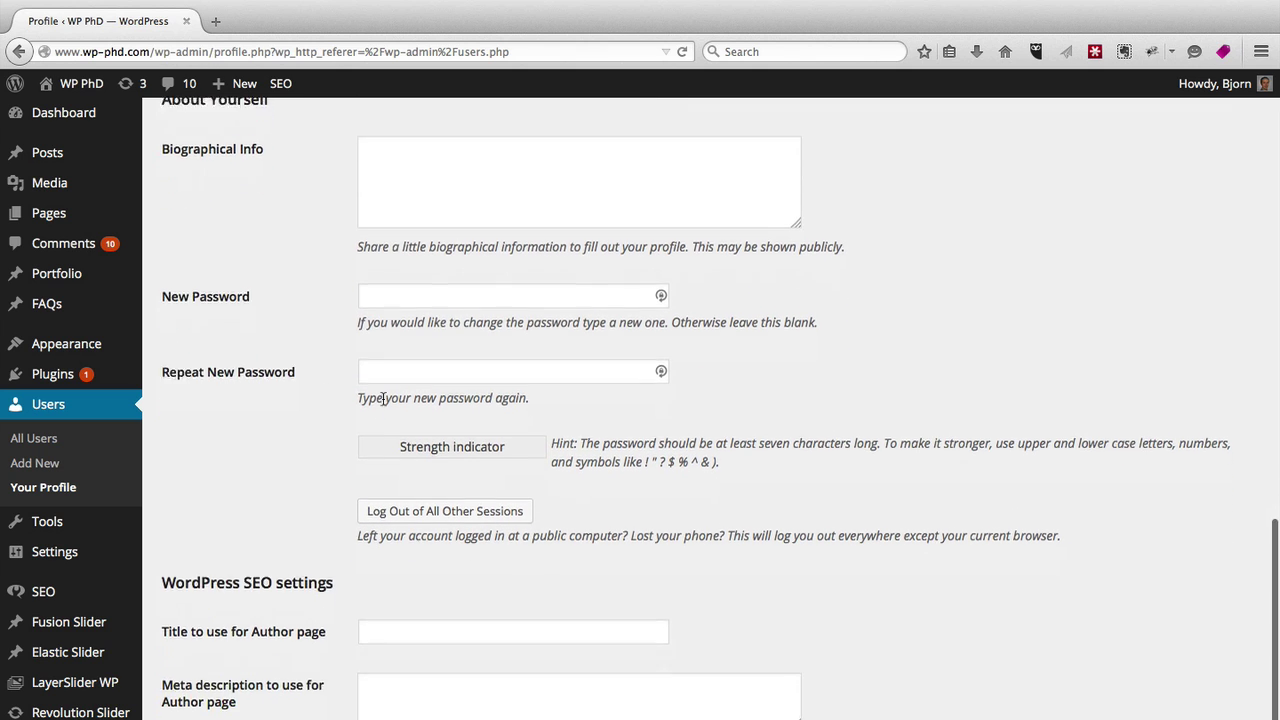